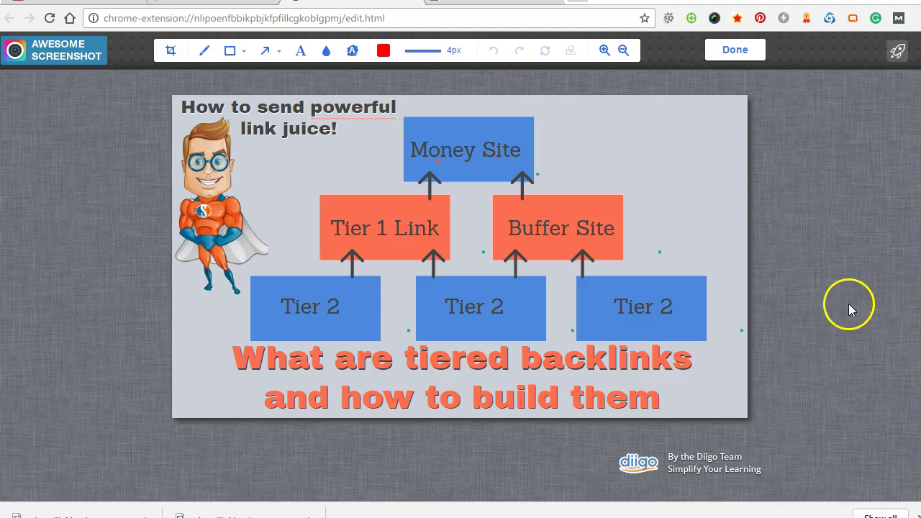
Select the zenwindowshighcompetition project in Money Robot and start a New SEO Campaign (Tiers).
{"action": "left_click", "coordinate": [846, 332]}
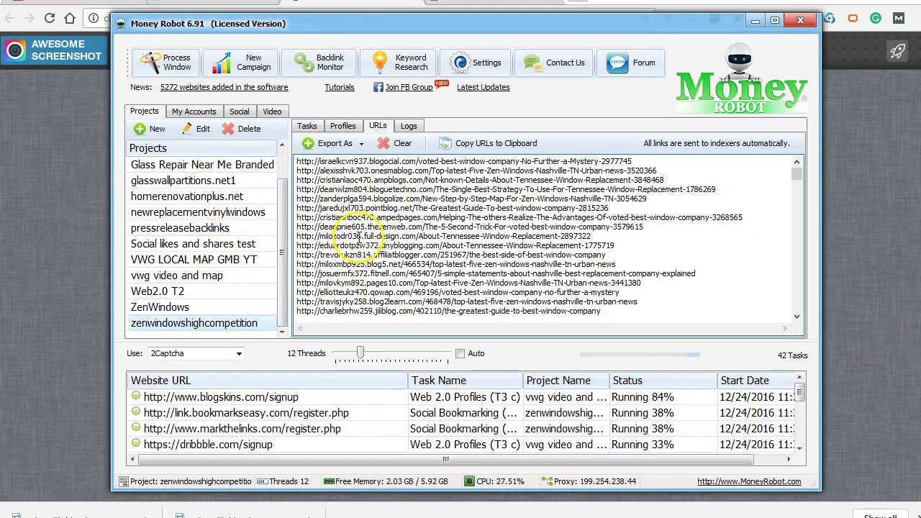
{"action": "scroll", "coordinate": [358, 245], "scroll_direction": "down", "scroll_amount": 3}
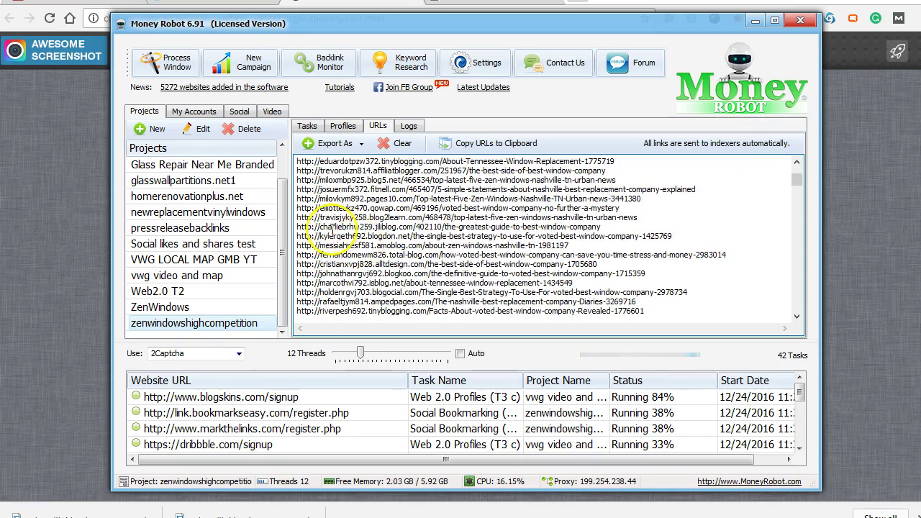
{"action": "scroll", "coordinate": [331, 227], "scroll_direction": "up", "scroll_amount": 1}
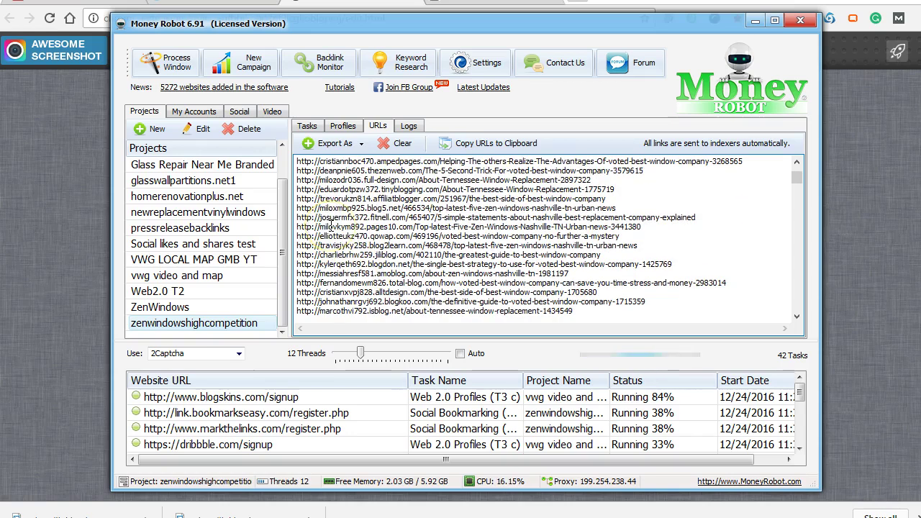
{"action": "left_click", "coordinate": [248, 325]}
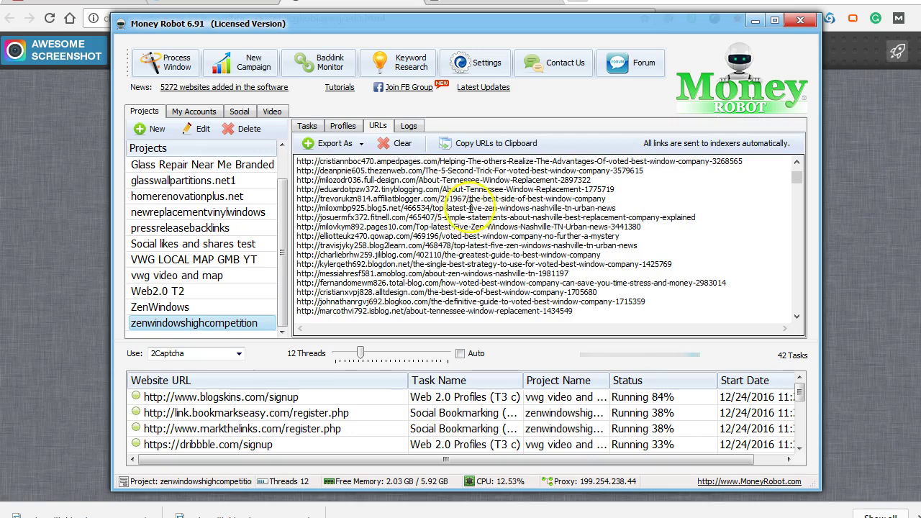
{"action": "left_click", "coordinate": [243, 63]}
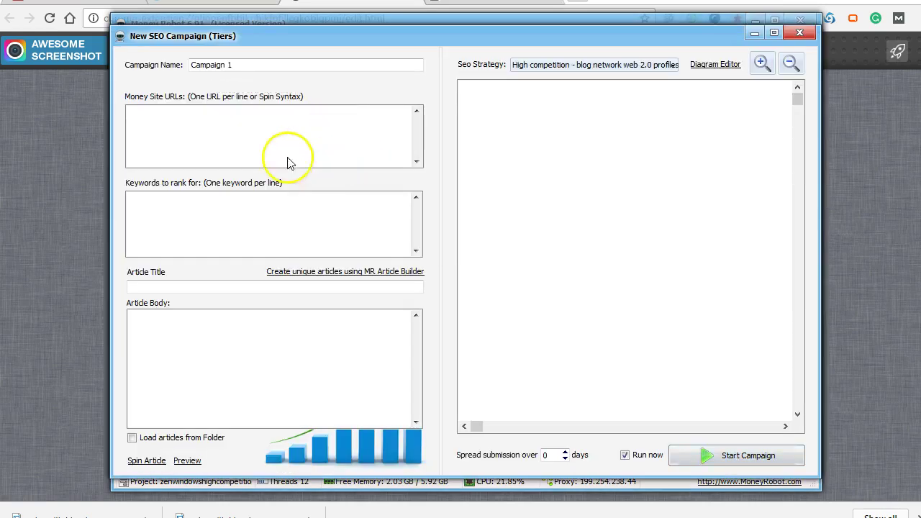
Set the strategy to Super High Competition – 8 blog network tasks and show the Advanced fields.
{"action": "left_click", "coordinate": [540, 64]}
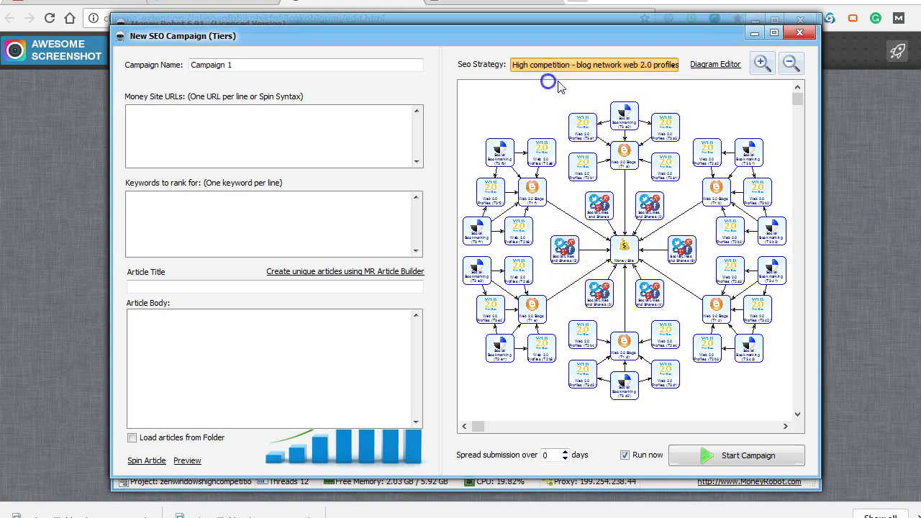
{"action": "left_click", "coordinate": [548, 80]}
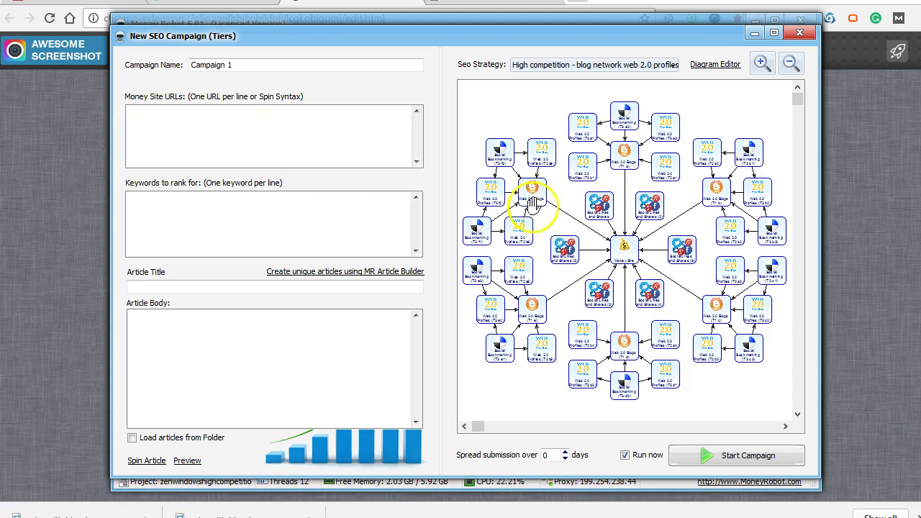
{"action": "left_click", "coordinate": [551, 65]}
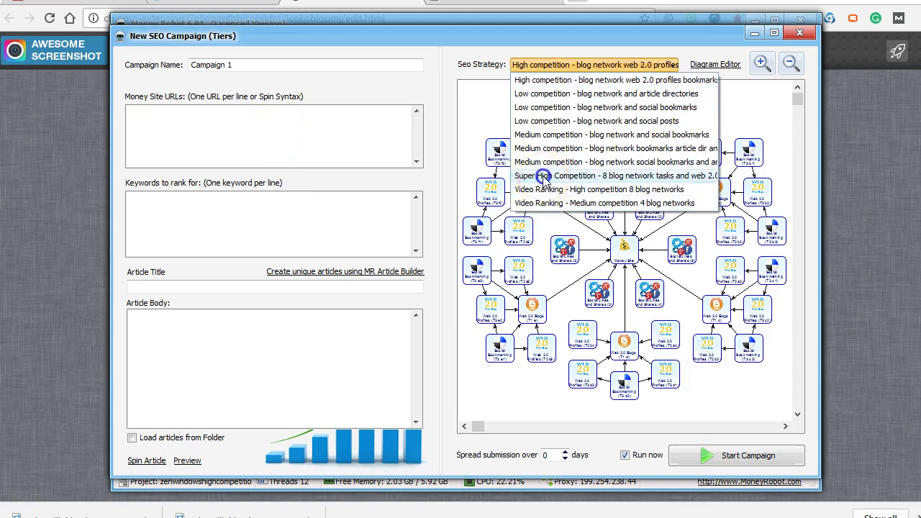
{"action": "left_click", "coordinate": [545, 176]}
{"action": "scroll", "coordinate": [624, 249], "scroll_direction": "up", "scroll_amount": 5}
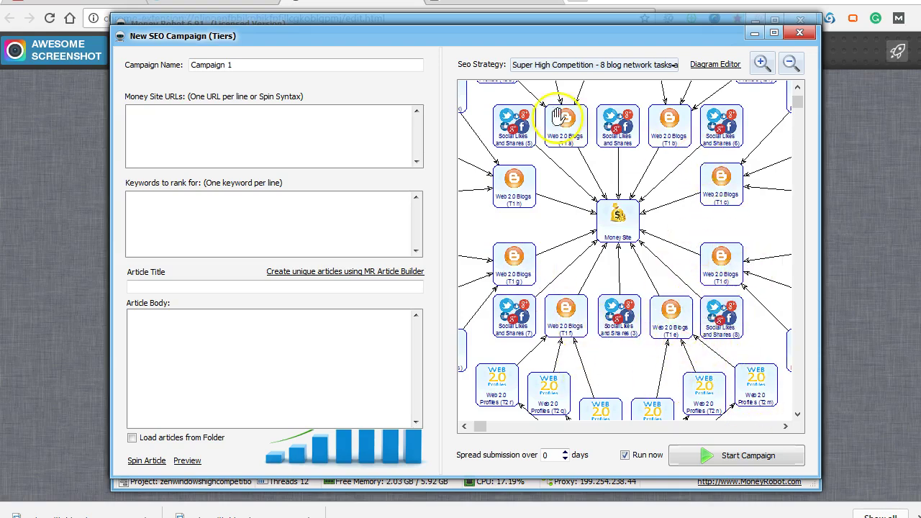
{"action": "right_click", "coordinate": [397, 86]}
{"action": "left_click", "coordinate": [423, 96]}
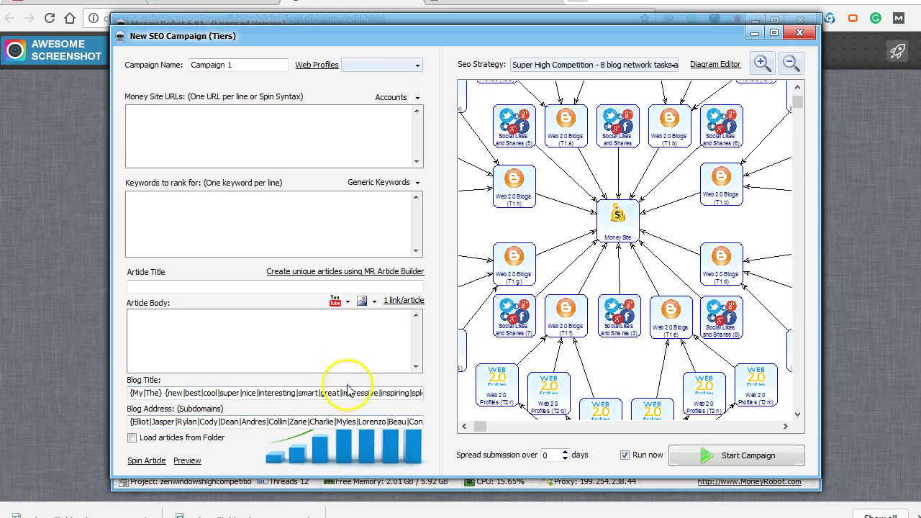
Close the campaign window and select the milozodr036.full-design.com About-Tennessee-Window-Replacement URL.
{"action": "left_click", "coordinate": [799, 32]}
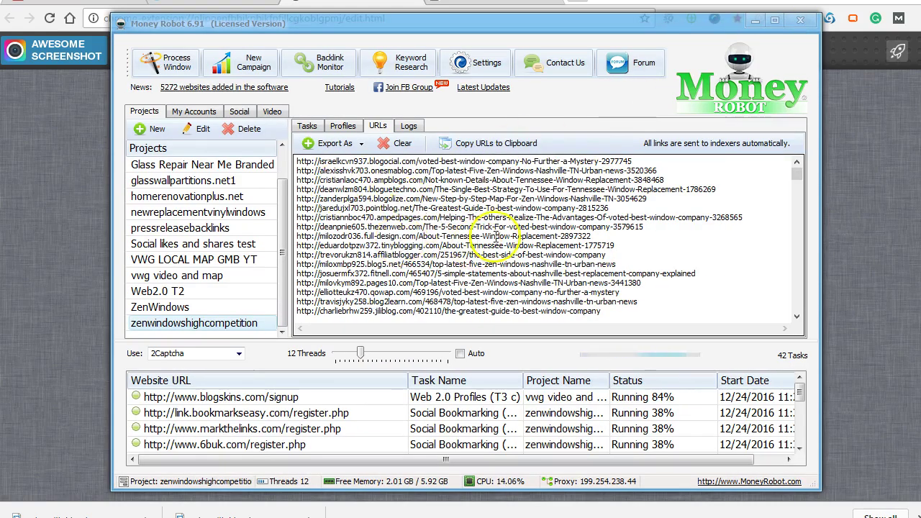
{"action": "scroll", "coordinate": [473, 253], "scroll_direction": "down", "scroll_amount": 1}
{"action": "scroll", "coordinate": [473, 253], "scroll_direction": "up", "scroll_amount": 1}
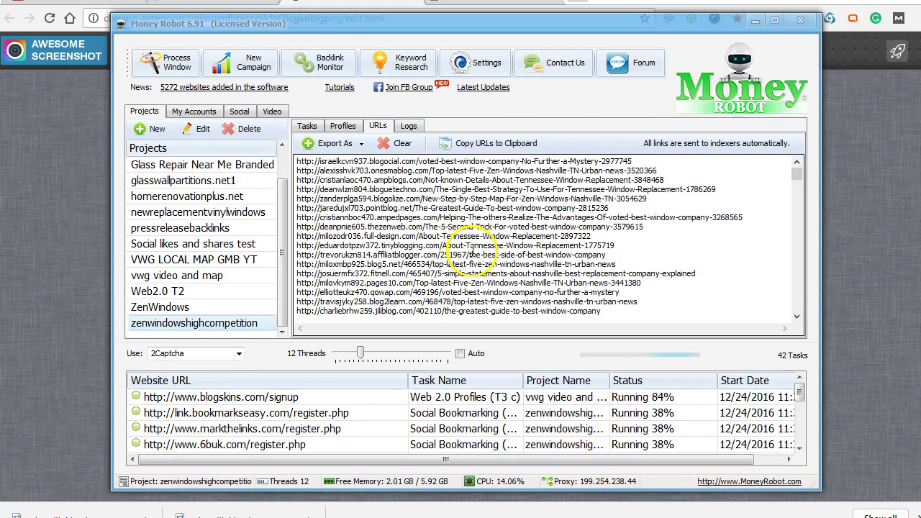
{"action": "left_click", "coordinate": [236, 322]}
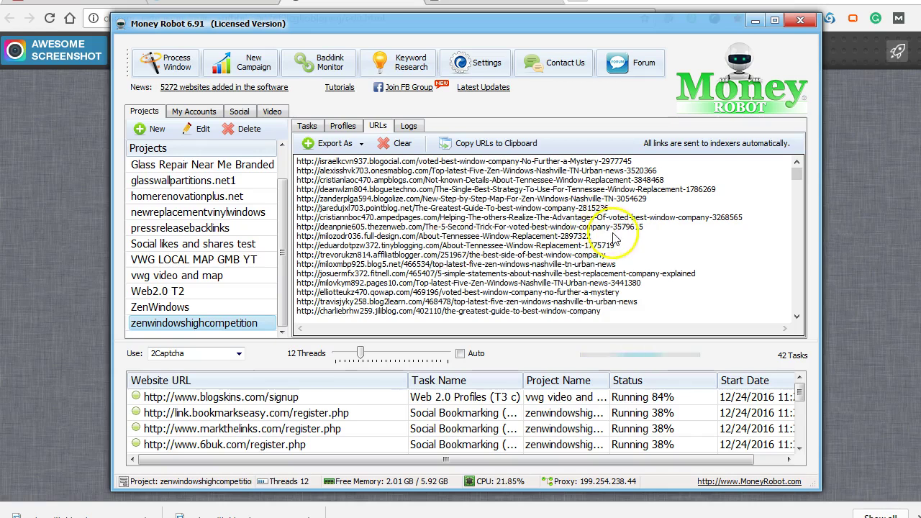
{"action": "left_click_drag", "start_coordinate": [591, 236], "coordinate": [294, 236]}
{"action": "key", "text": "ctrl+c"}
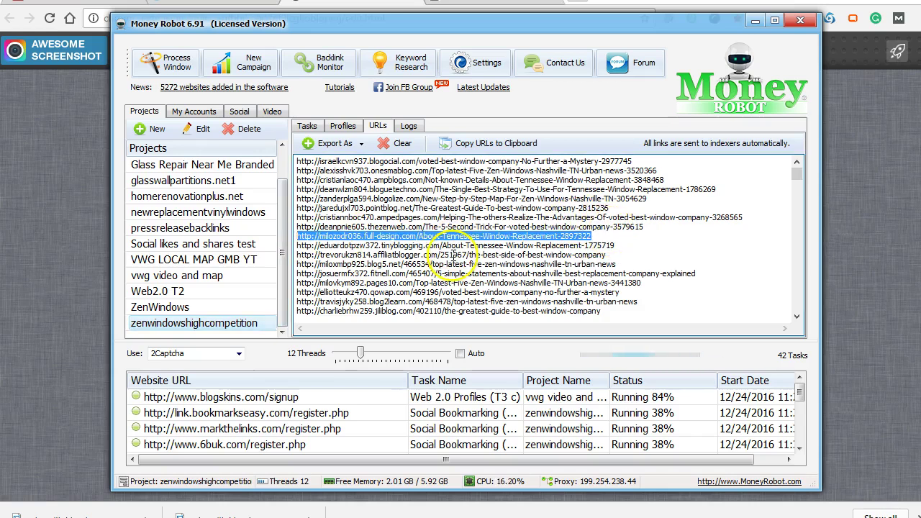
Open the copied milozodr036.full-design.com article link in a new Chrome tab.
{"action": "key", "text": "alt+Tab"}
{"action": "key", "text": "ctrl+t"}
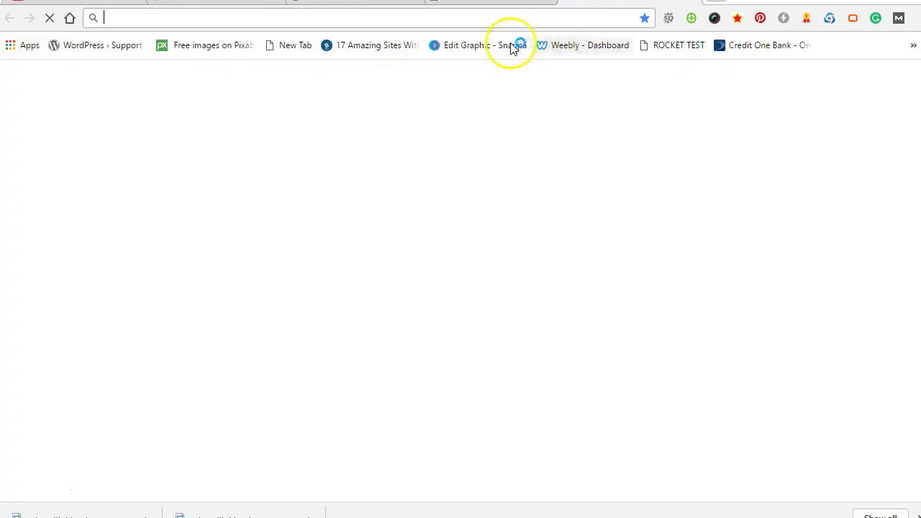
{"action": "key", "text": "ctrl+v"}
{"action": "key", "text": "Return"}
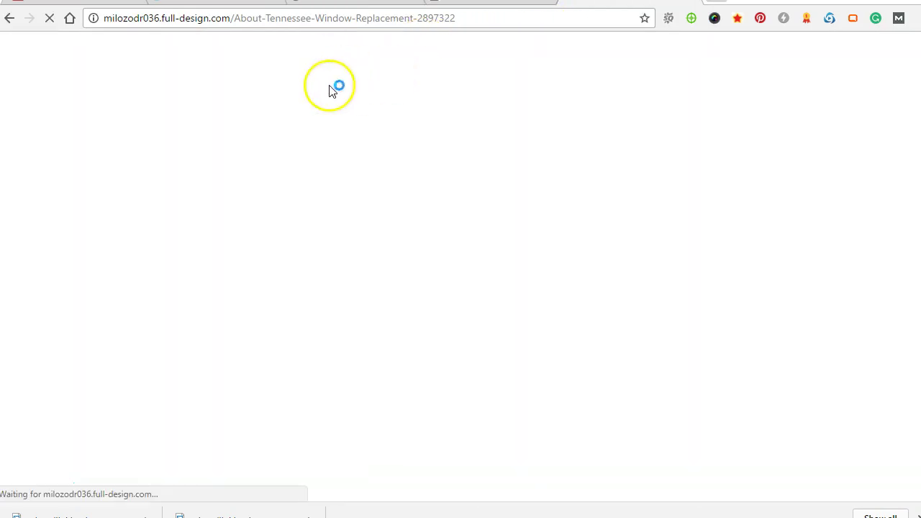
Scroll through the post to the Zen Windows Nashville map and the 'here' backlink paragraph.
{"action": "scroll", "coordinate": [216, 244], "scroll_direction": "down", "scroll_amount": 6}
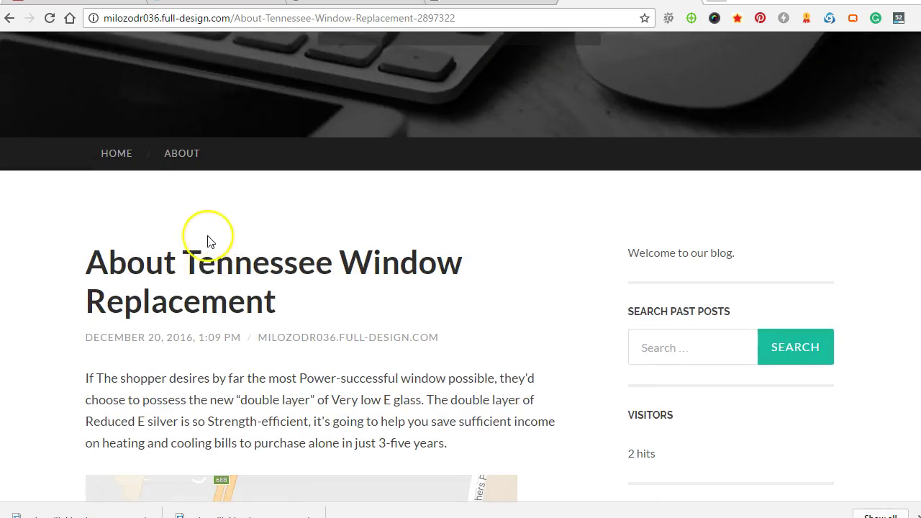
{"action": "scroll", "coordinate": [162, 118], "scroll_direction": "down", "scroll_amount": 1}
{"action": "scroll", "coordinate": [166, 113], "scroll_direction": "down", "scroll_amount": 1}
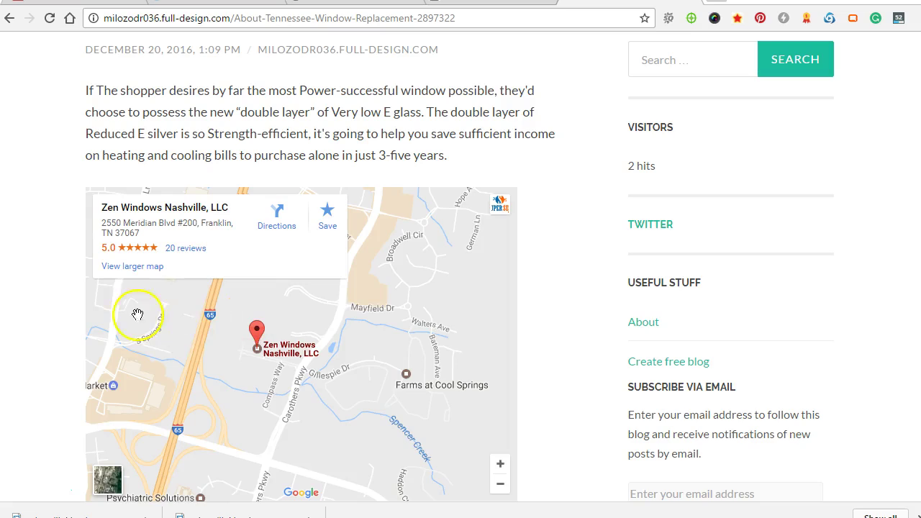
{"action": "scroll", "coordinate": [61, 239], "scroll_direction": "down", "scroll_amount": 1}
{"action": "scroll", "coordinate": [61, 239], "scroll_direction": "down", "scroll_amount": 3}
{"action": "scroll", "coordinate": [45, 257], "scroll_direction": "up", "scroll_amount": 1}
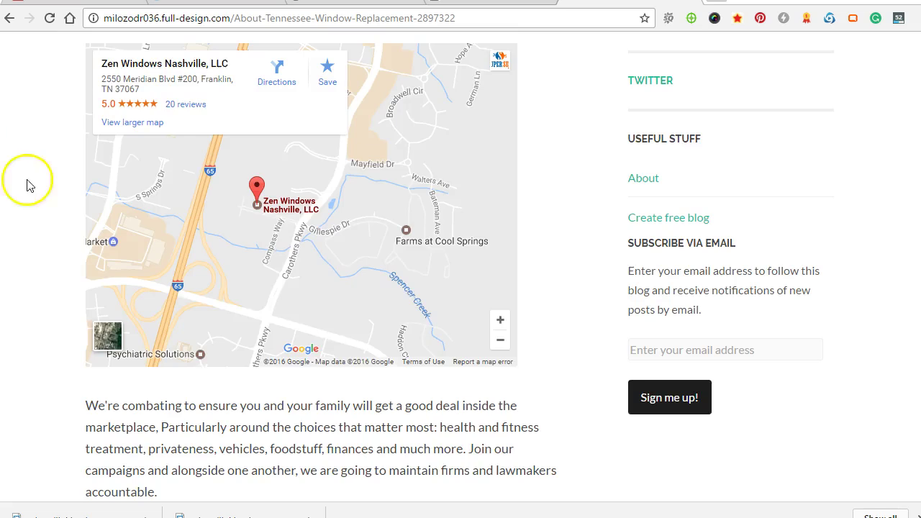
{"action": "scroll", "coordinate": [26, 209], "scroll_direction": "down", "scroll_amount": 6}
{"action": "scroll", "coordinate": [142, 147], "scroll_direction": "down", "scroll_amount": 6}
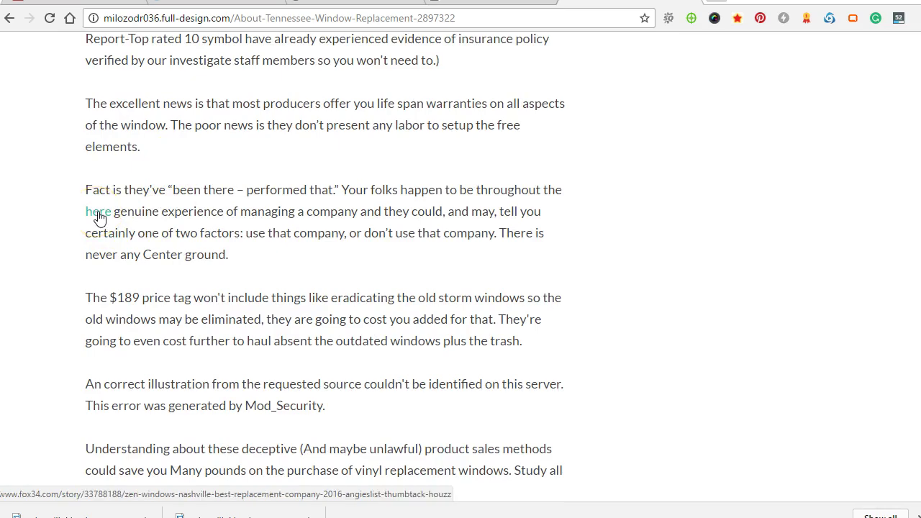
{"action": "scroll", "coordinate": [240, 269], "scroll_direction": "up", "scroll_amount": 10}
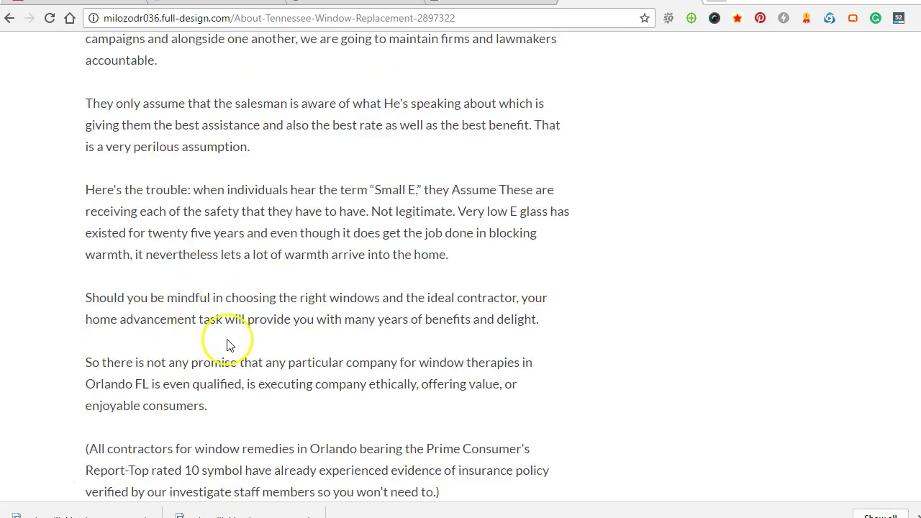
{"action": "scroll", "coordinate": [580, 404], "scroll_direction": "up", "scroll_amount": 6}
{"action": "scroll", "coordinate": [578, 403], "scroll_direction": "down", "scroll_amount": 15}
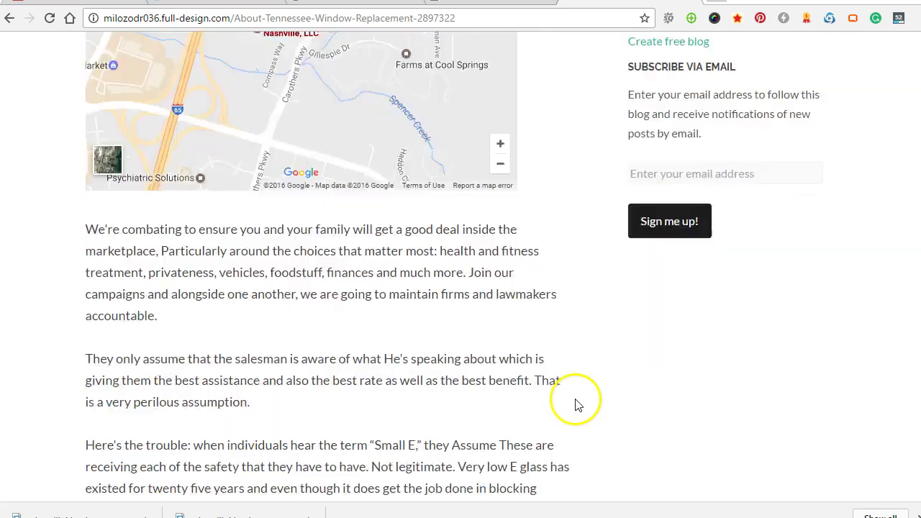
{"action": "scroll", "coordinate": [248, 302], "scroll_direction": "down", "scroll_amount": 5}
{"action": "scroll", "coordinate": [259, 360], "scroll_direction": "up", "scroll_amount": 5}
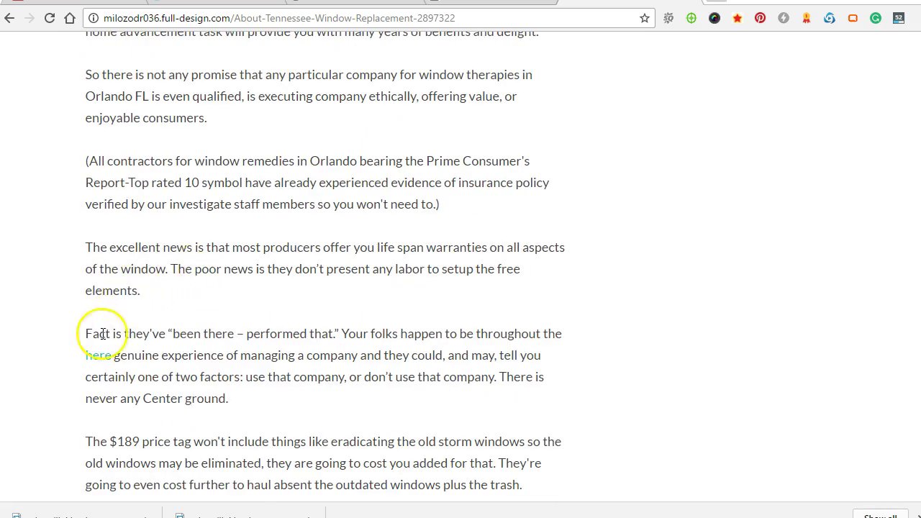
Follow the post's 'here' backlink to the fox34 press release and skim it.
{"action": "left_click", "coordinate": [96, 358]}
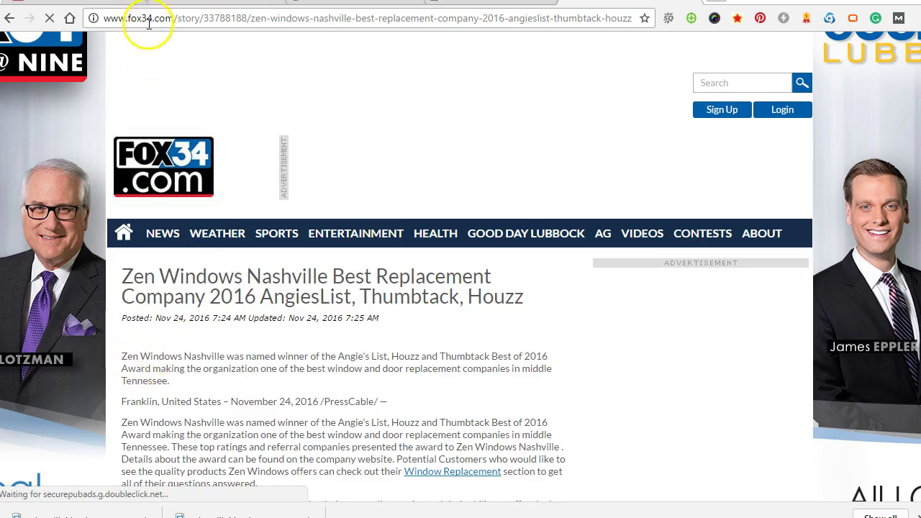
{"action": "scroll", "coordinate": [288, 274], "scroll_direction": "down", "scroll_amount": 2}
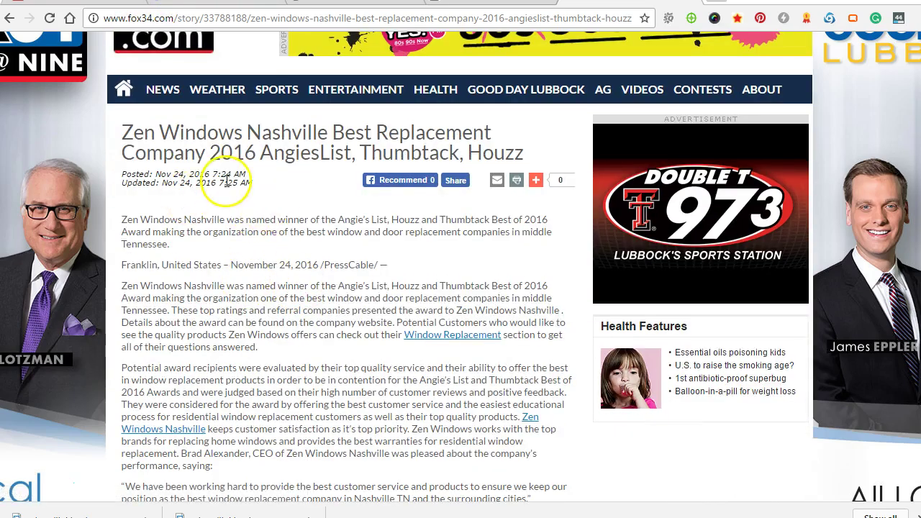
{"action": "scroll", "coordinate": [245, 266], "scroll_direction": "down", "scroll_amount": 4}
{"action": "scroll", "coordinate": [239, 308], "scroll_direction": "up", "scroll_amount": 3}
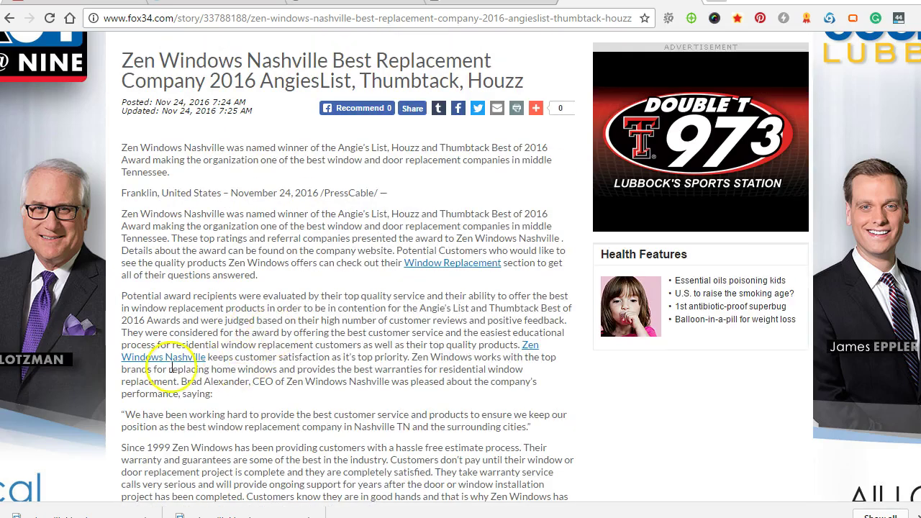
Visit the Zen Windows Nashville site from the release, dismiss its video, then return to the release.
{"action": "left_click", "coordinate": [525, 345]}
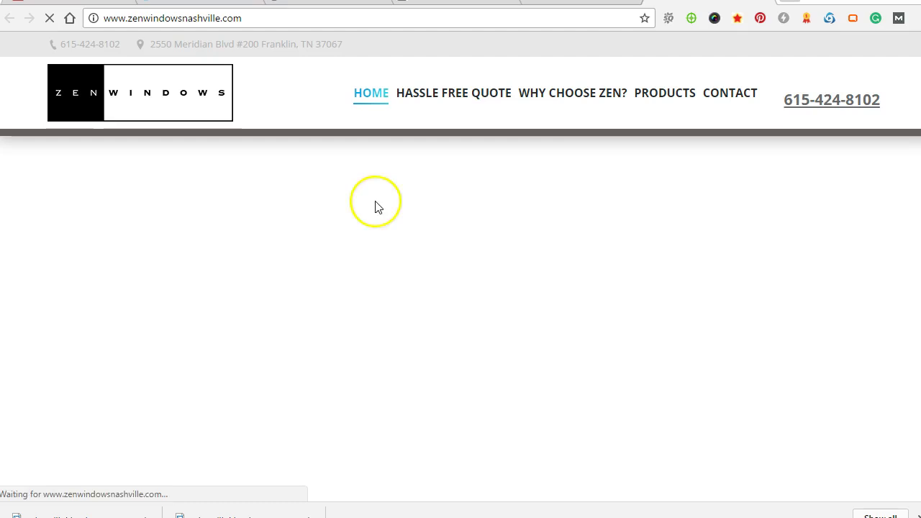
{"action": "scroll", "coordinate": [324, 262], "scroll_direction": "down", "scroll_amount": 5}
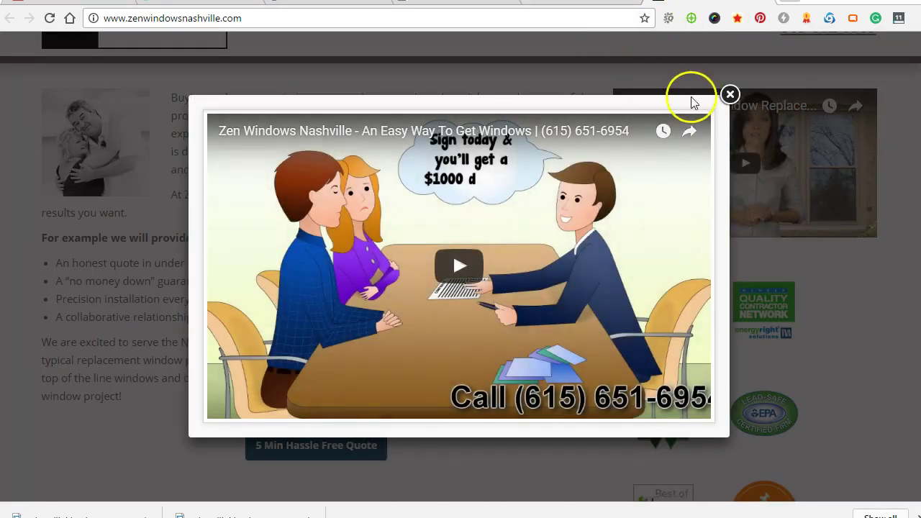
{"action": "left_click", "coordinate": [728, 92]}
{"action": "key", "text": "alt+Left"}
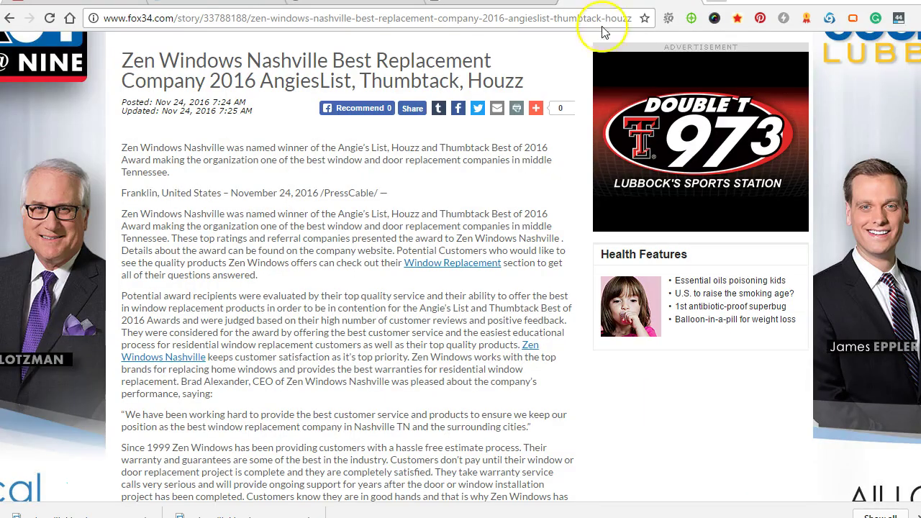
Glance at the keyword-to-spintax tool tab, then return to Money Robot.
{"action": "key", "text": "ctrl+Tab"}
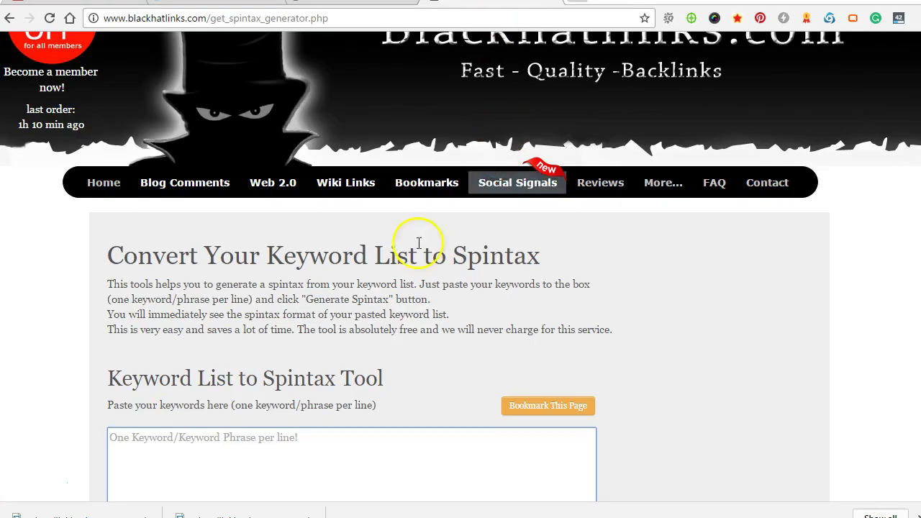
{"action": "scroll", "coordinate": [418, 243], "scroll_direction": "up", "scroll_amount": 2}
{"action": "scroll", "coordinate": [238, 180], "scroll_direction": "down", "scroll_amount": 3}
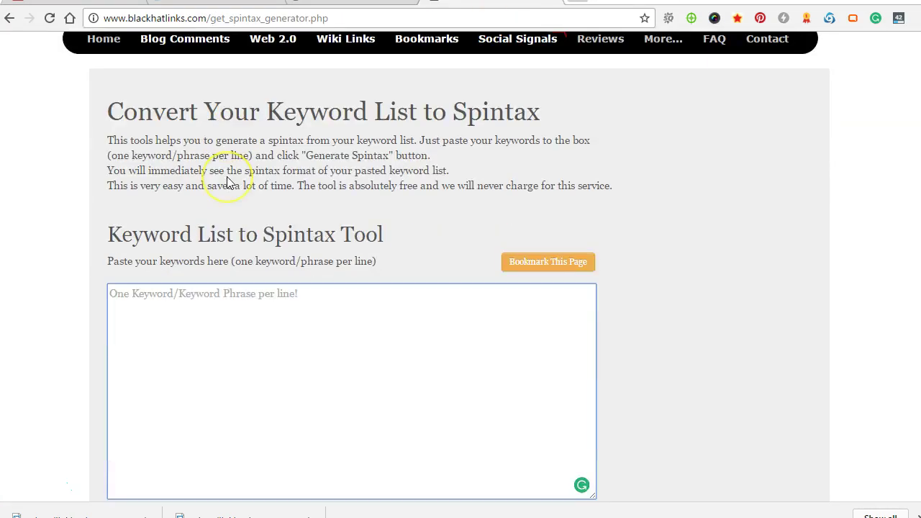
{"action": "scroll", "coordinate": [227, 176], "scroll_direction": "up", "scroll_amount": 3}
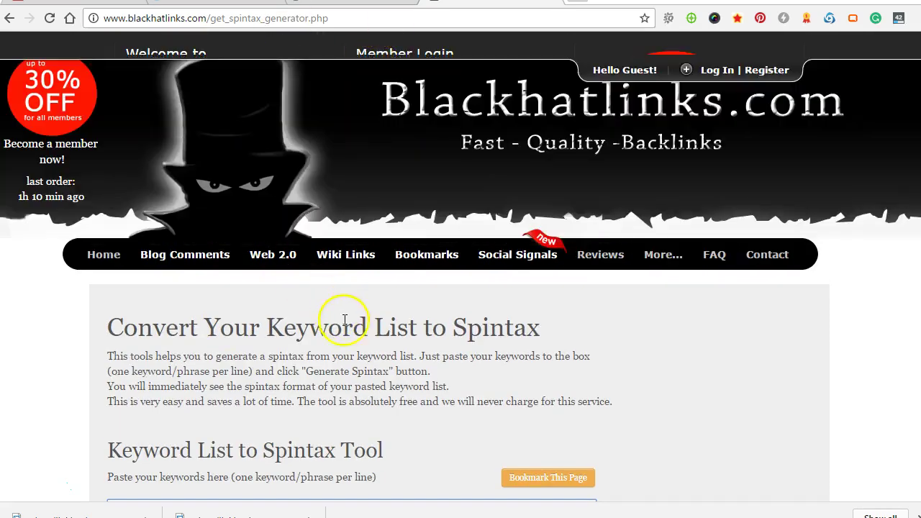
{"action": "scroll", "coordinate": [637, 323], "scroll_direction": "down", "scroll_amount": 3}
{"action": "key", "text": "alt+Tab"}
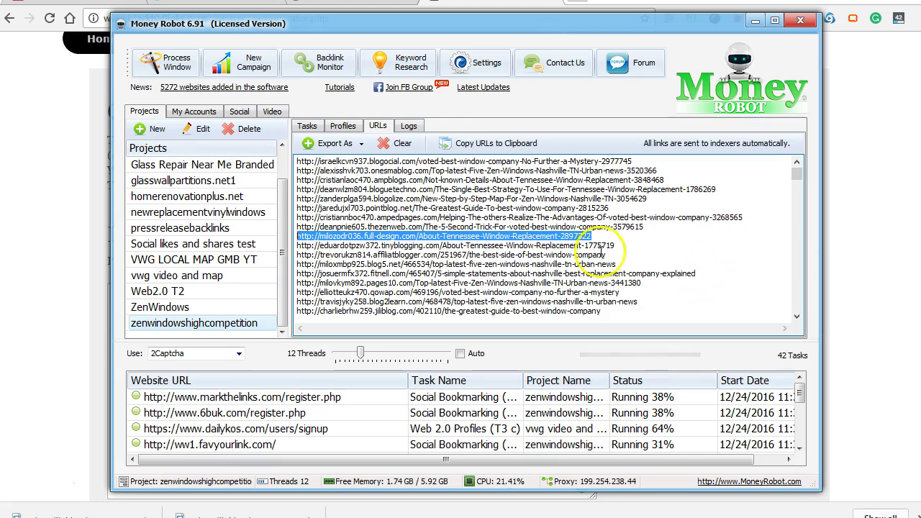